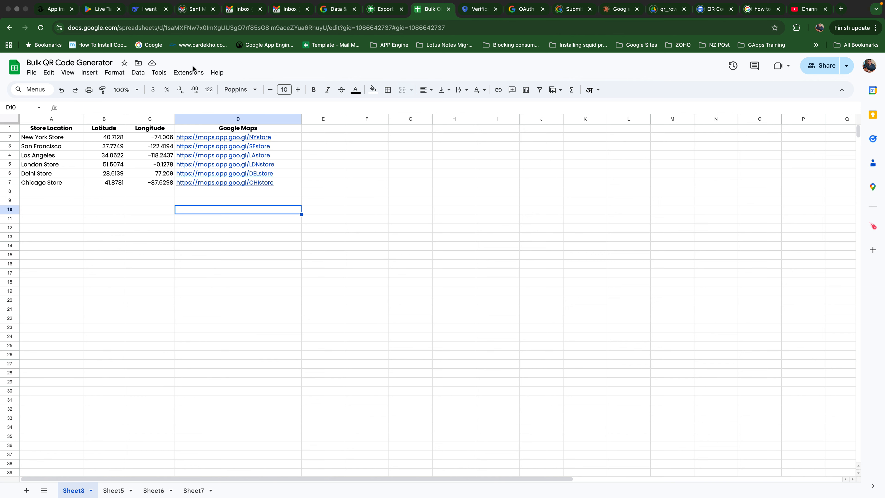
Open the QR generator of the Bulk QR Code Generator add-on and accept the request to authorize its script
left_click(190, 72)
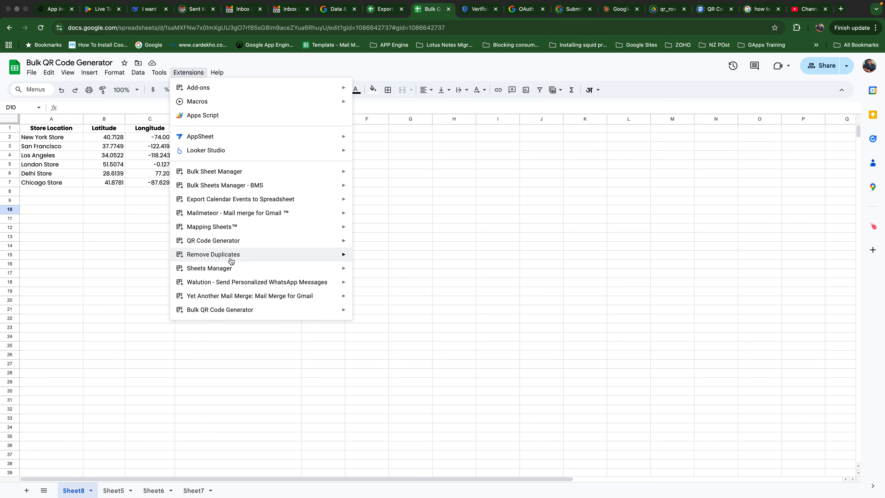
mouse_move(219, 188)
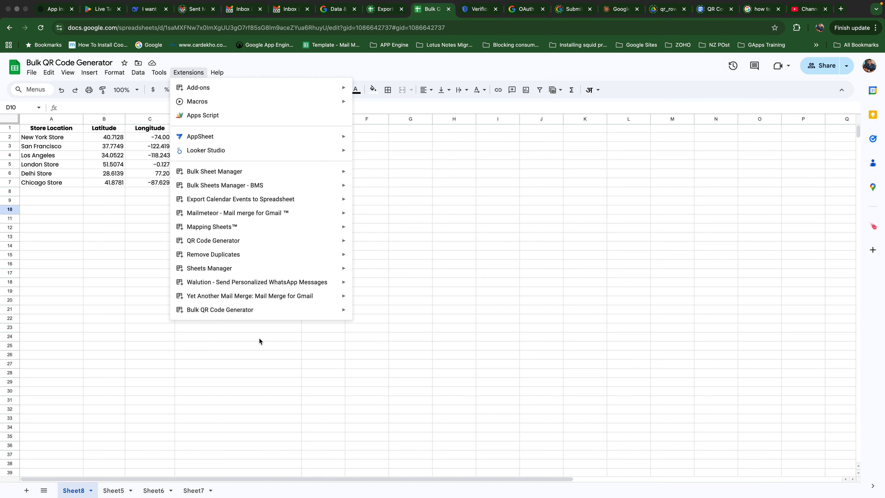
mouse_move(239, 313)
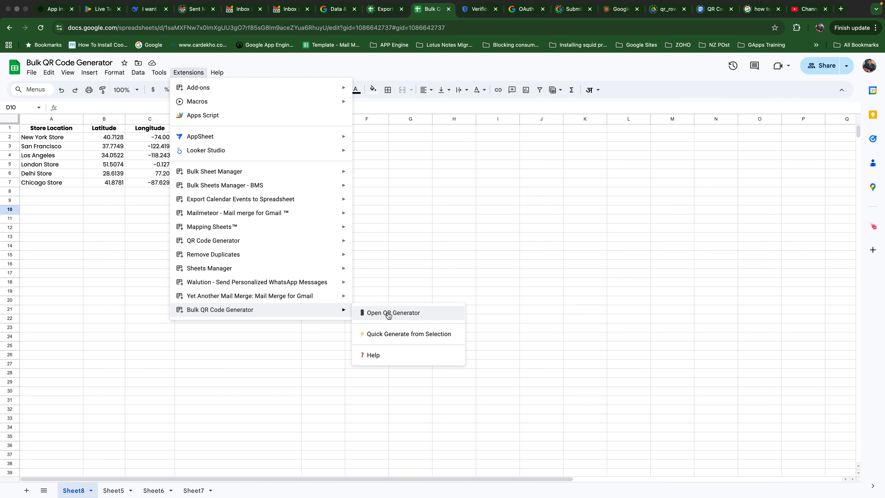
left_click(433, 317)
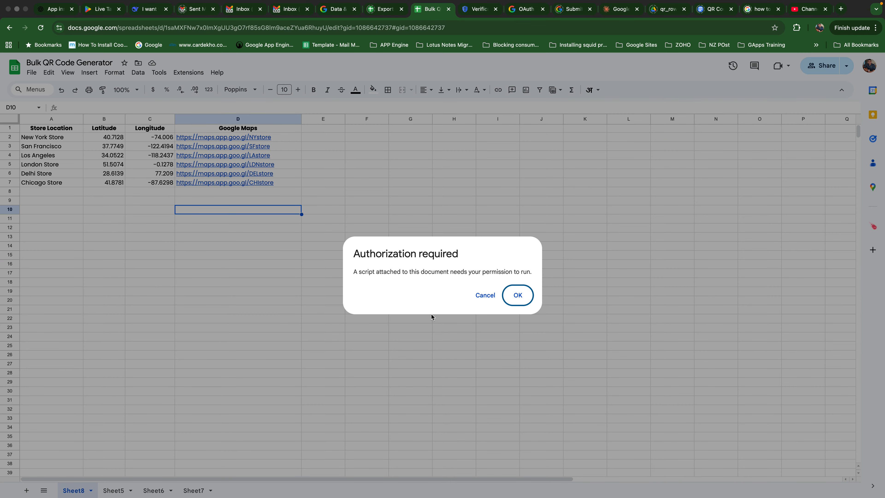
left_click(518, 297)
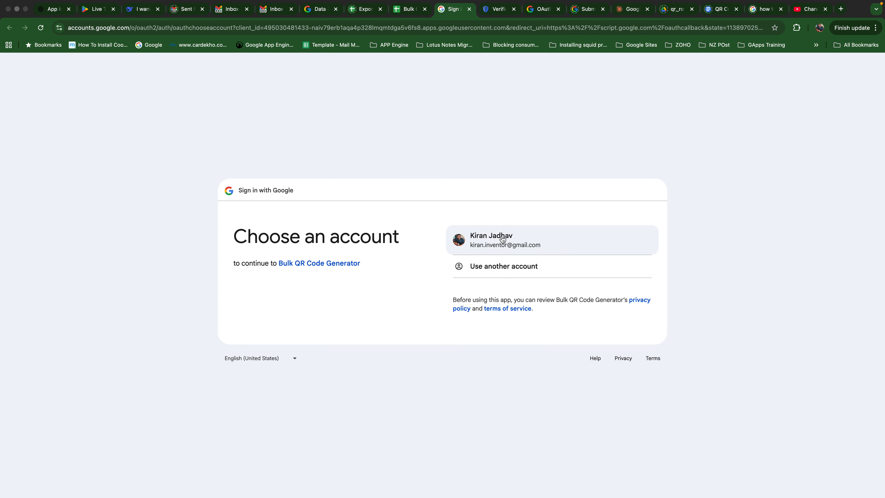
Choose the Google account for the sign-in and proceed past the unverified-app warning to Bulk QR Code Generator
left_click(509, 242)
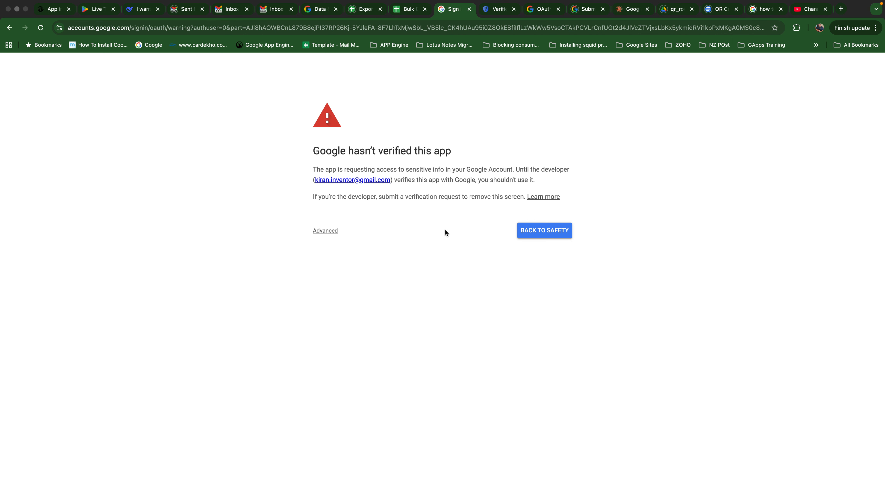
left_click(327, 232)
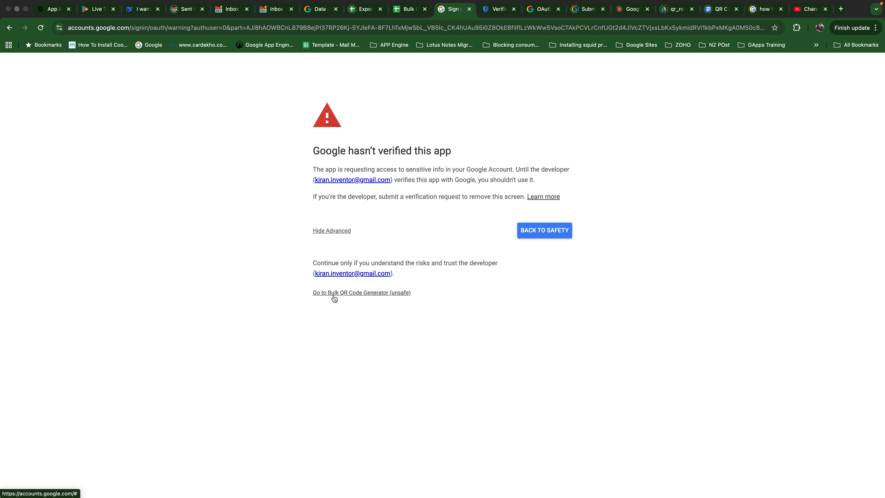
left_click(361, 293)
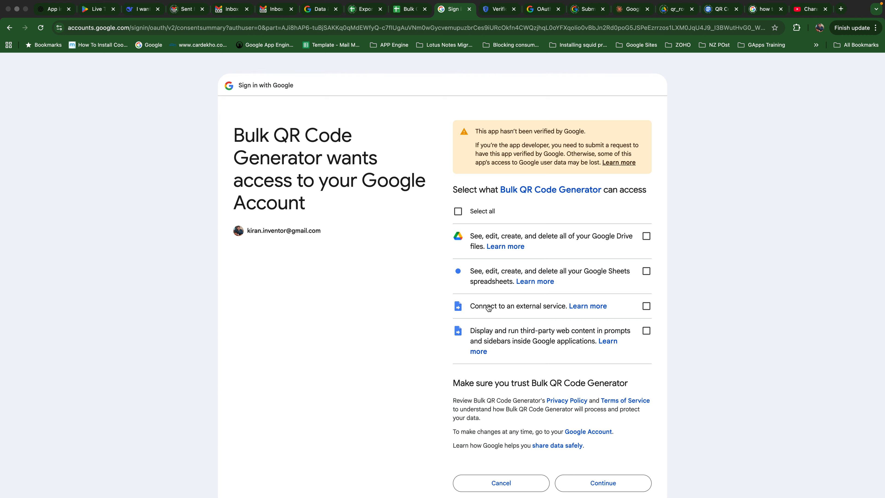
Grant Bulk QR Code Generator all the requested access permissions and continue
scroll(487, 309, "down", 2)
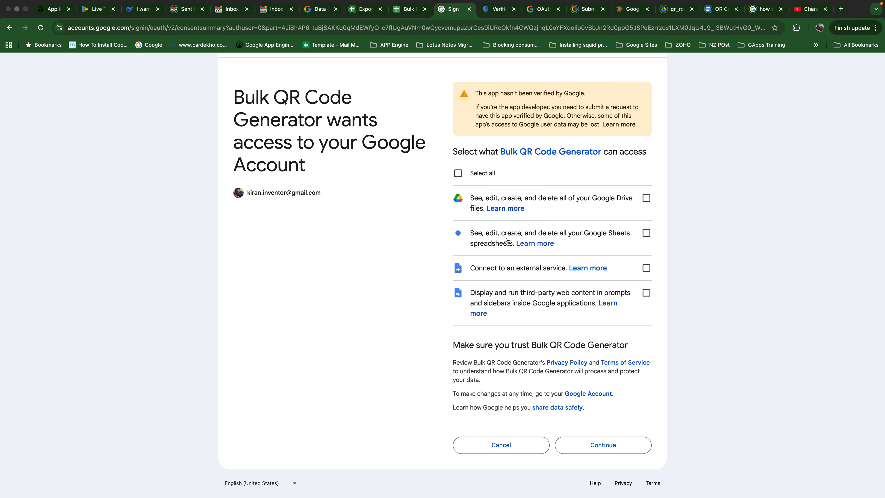
scroll(600, 246, "down", 1)
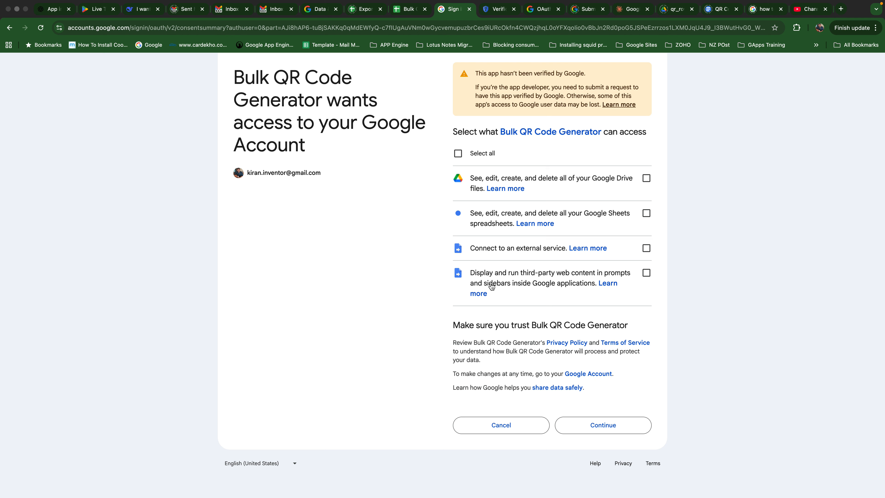
left_click(458, 154)
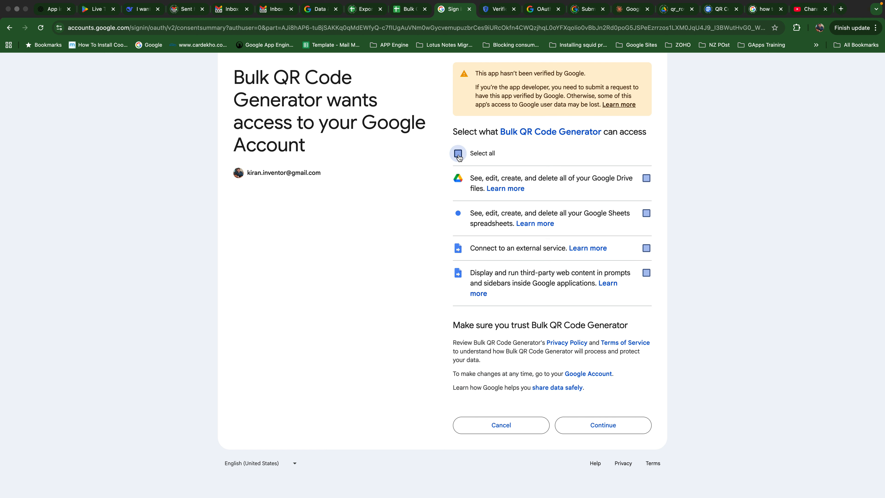
left_click(611, 426)
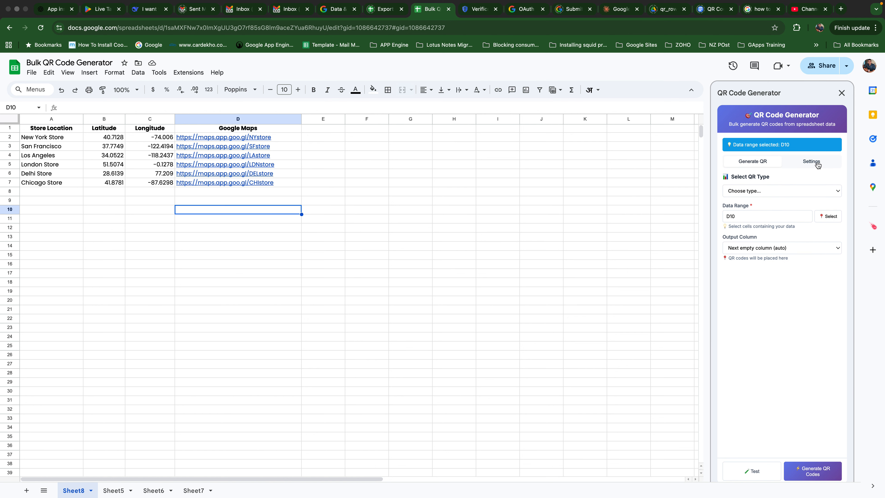
Set the QR code size to M in the generator's settings and check the Google Drive folder name for storage
left_click(815, 162)
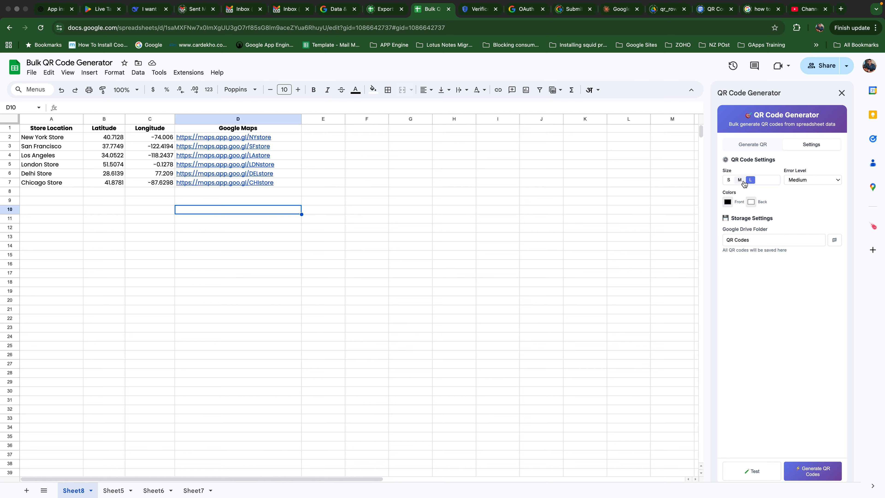
left_click(739, 180)
triple_click(756, 240)
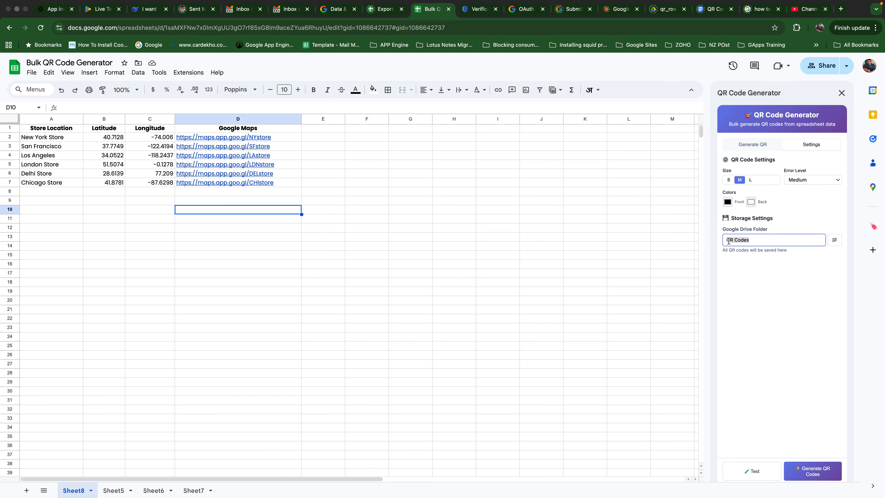
left_click(766, 239)
left_click_drag(729, 240, 768, 243)
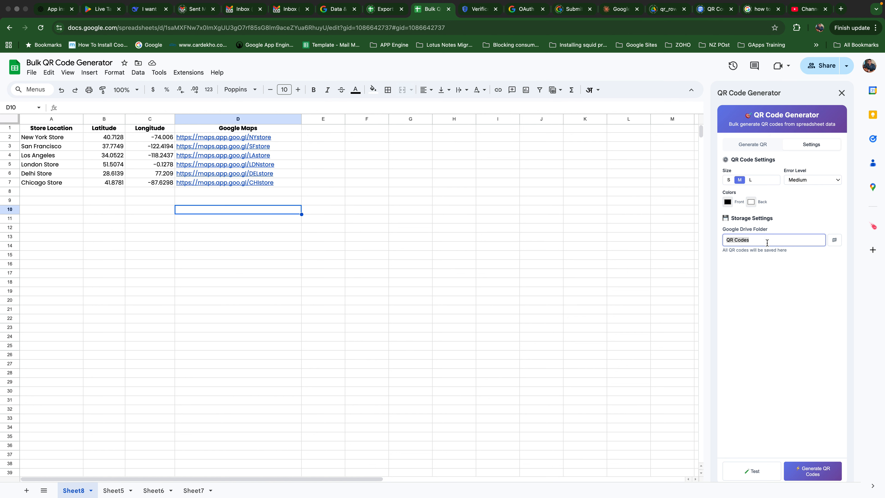
left_click(754, 239)
left_click(756, 281)
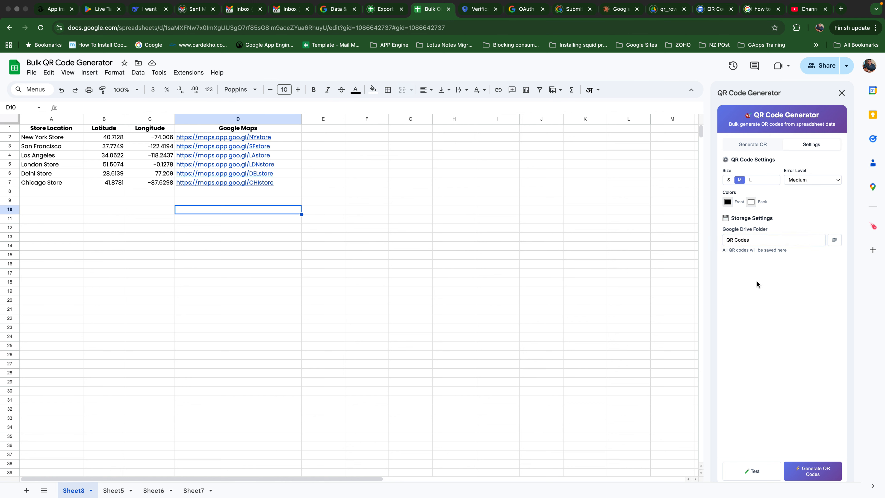
Return to the QR generation options and set the QR type to Geographic Locations
left_click(757, 151)
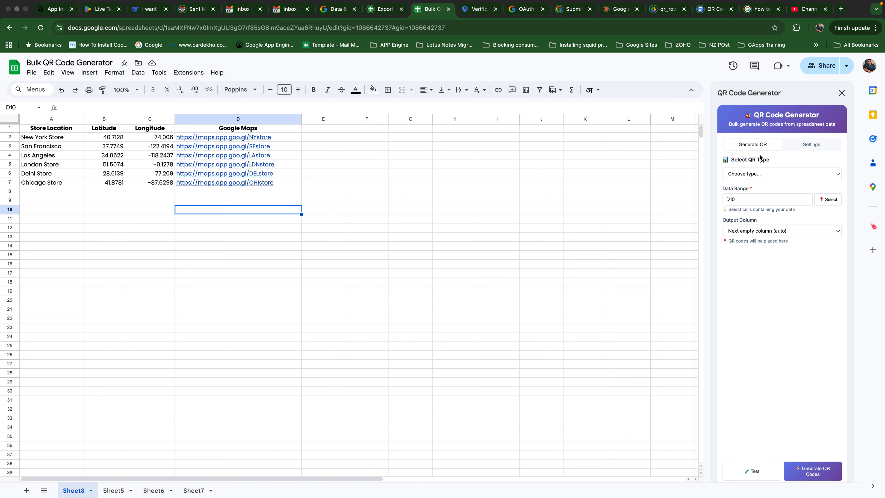
left_click(754, 174)
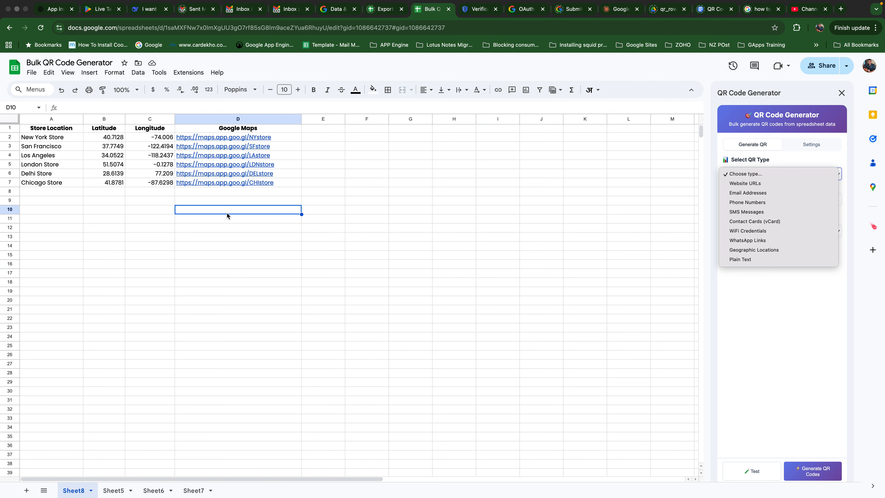
left_click(752, 251)
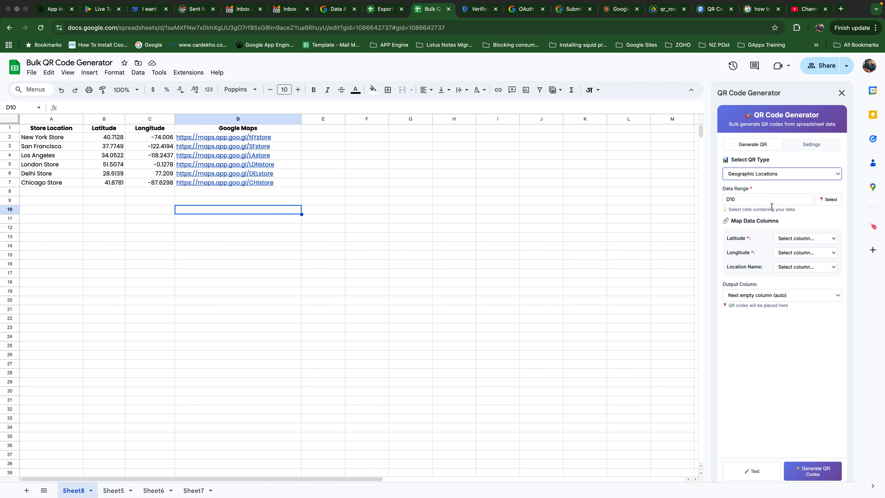
Set the data range to A2:D7, covering all the store rows without the header
left_click_drag(724, 193, 770, 188)
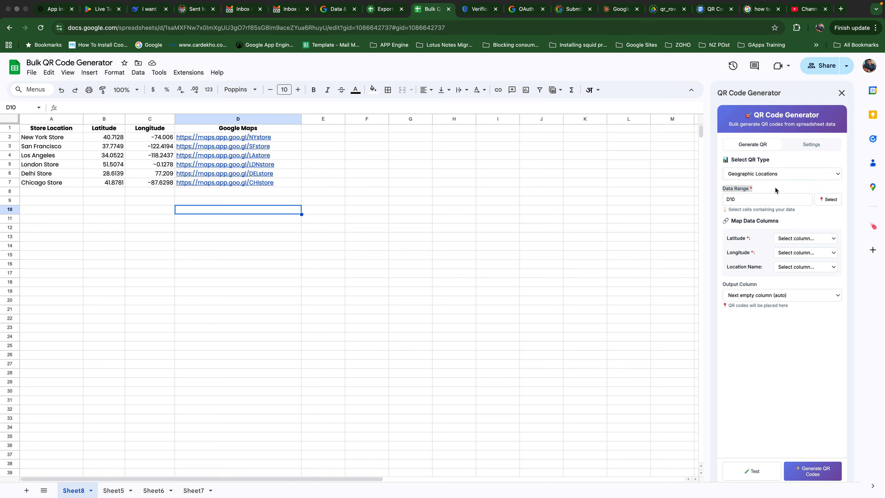
left_click(149, 248)
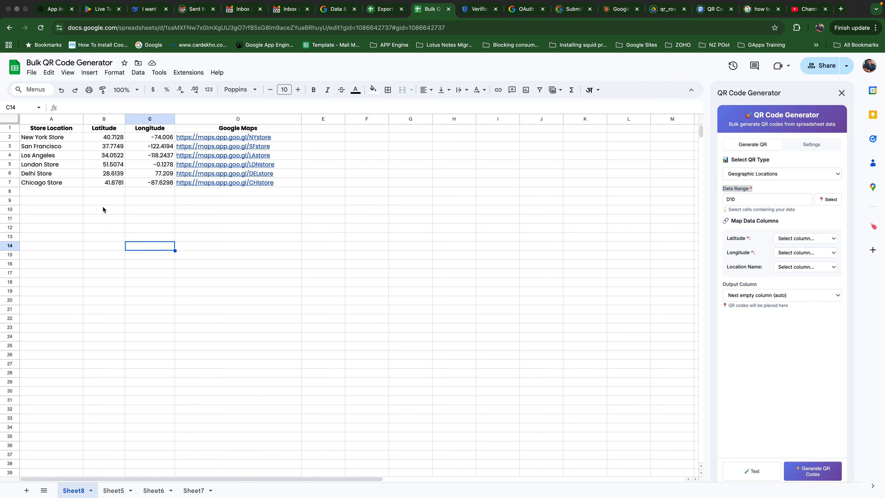
left_click_drag(107, 151, 241, 186)
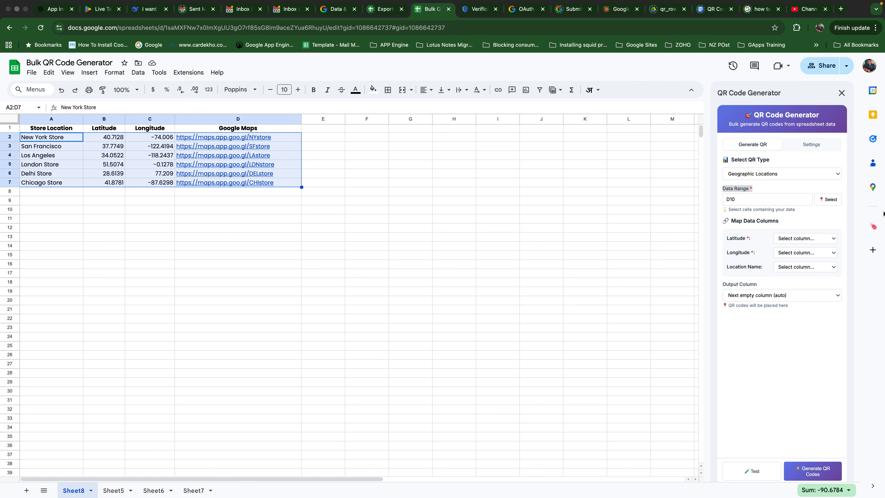
left_click(829, 204)
Map Latitude to Column B, Longitude to Column C and Location Name to Column A
left_click(806, 239)
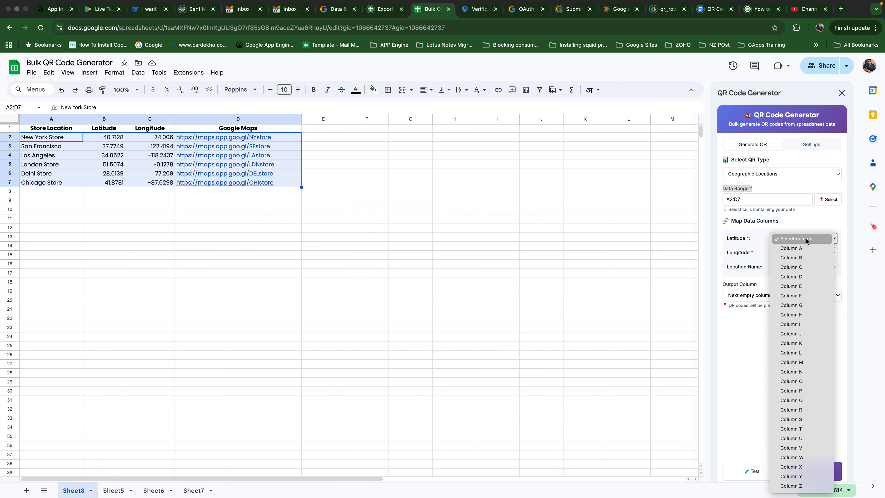
left_click(801, 257)
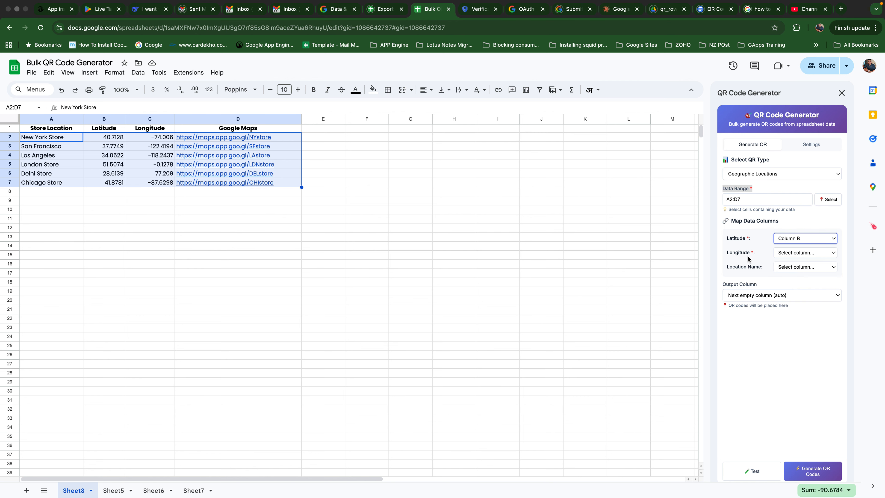
left_click(818, 260)
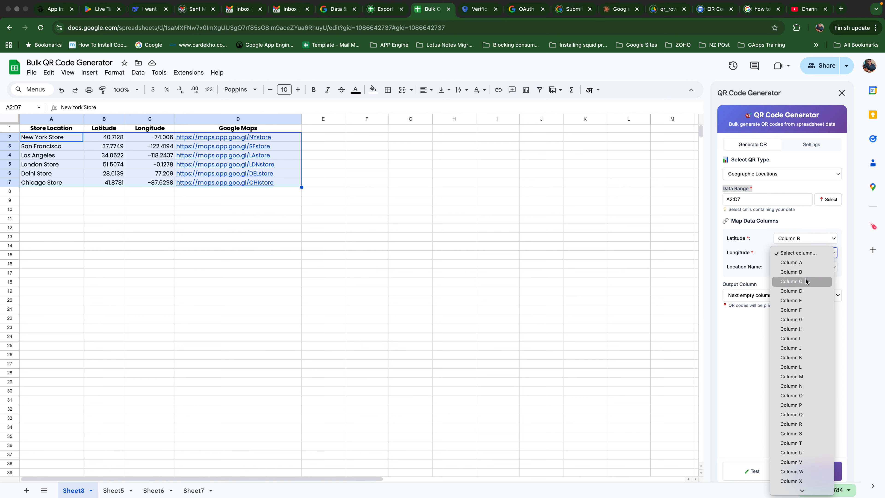
left_click(806, 282)
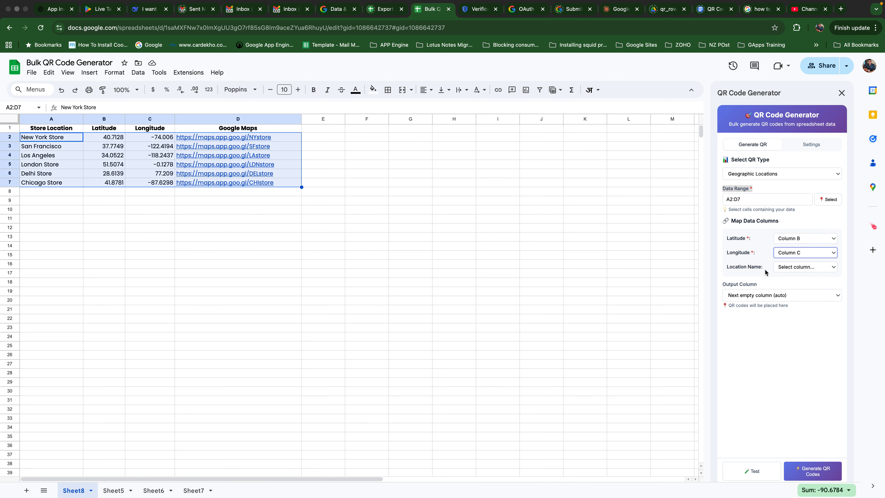
left_click(810, 269)
left_click(802, 277)
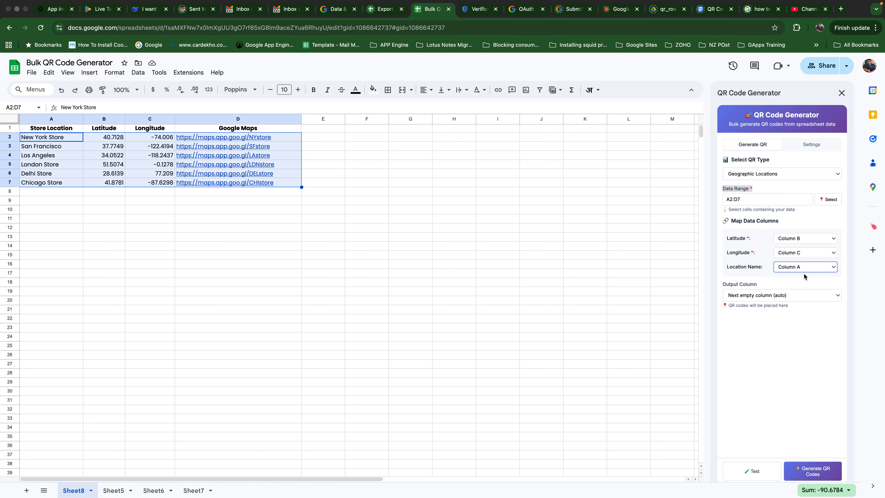
Choose Next empty column (auto) as the output column and generate the QR codes
left_click(763, 295)
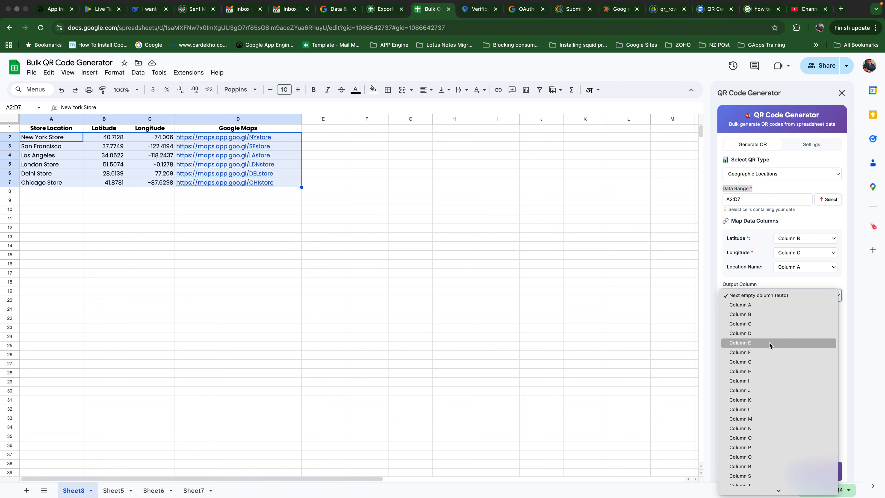
left_click(759, 296)
scroll(330, 172, "down", 2)
scroll(337, 175, "up", 2)
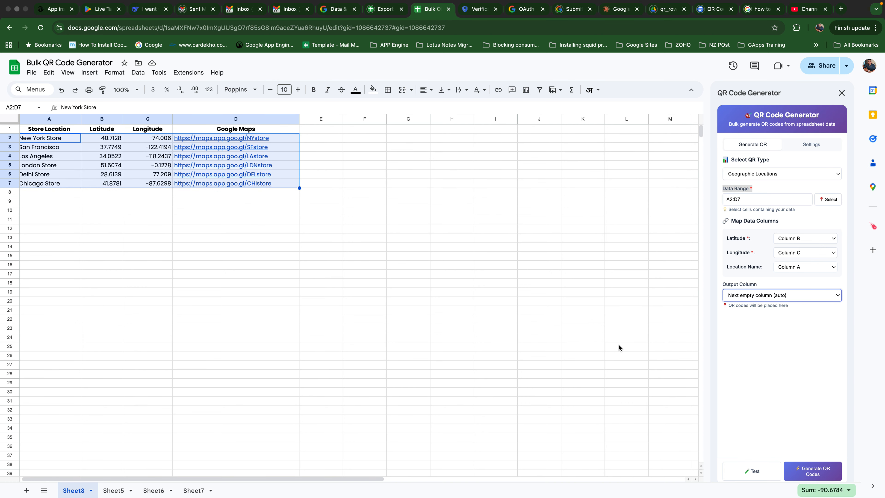
left_click(795, 376)
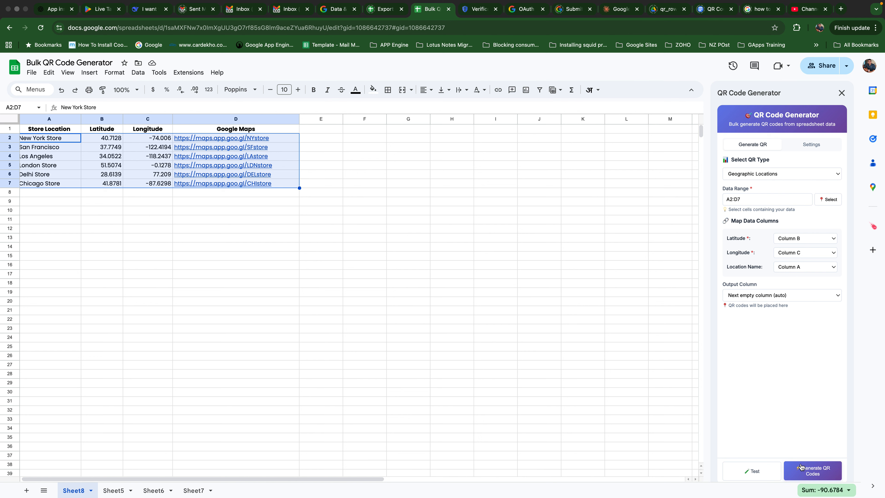
left_click(818, 470)
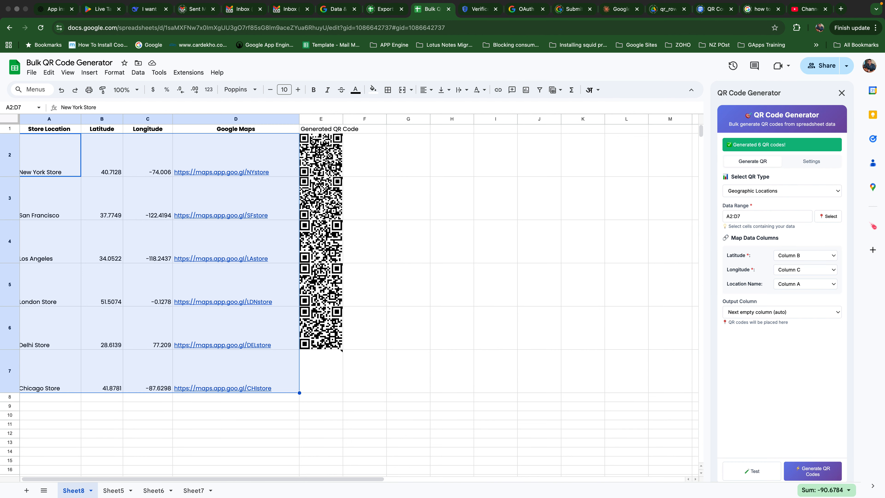
Open the New York Store's generated QR code image in Google Drive from its cell and view it
left_click(321, 163)
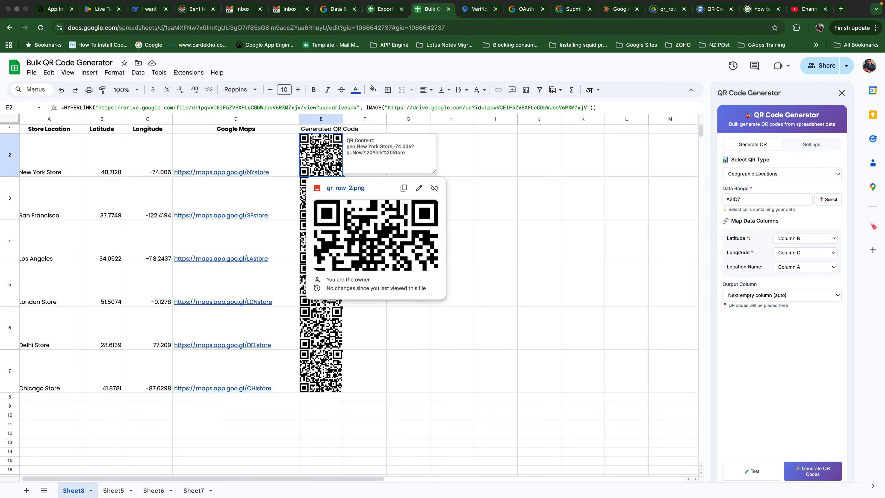
left_click(337, 190)
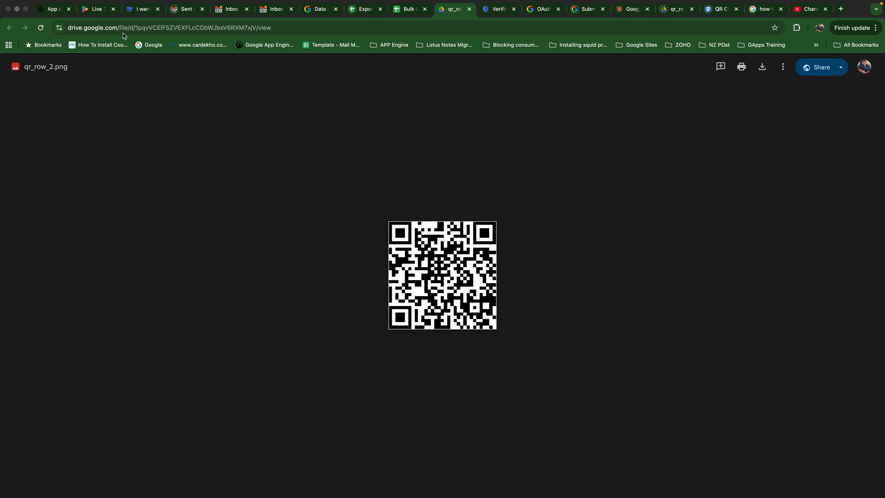
left_click(395, 13)
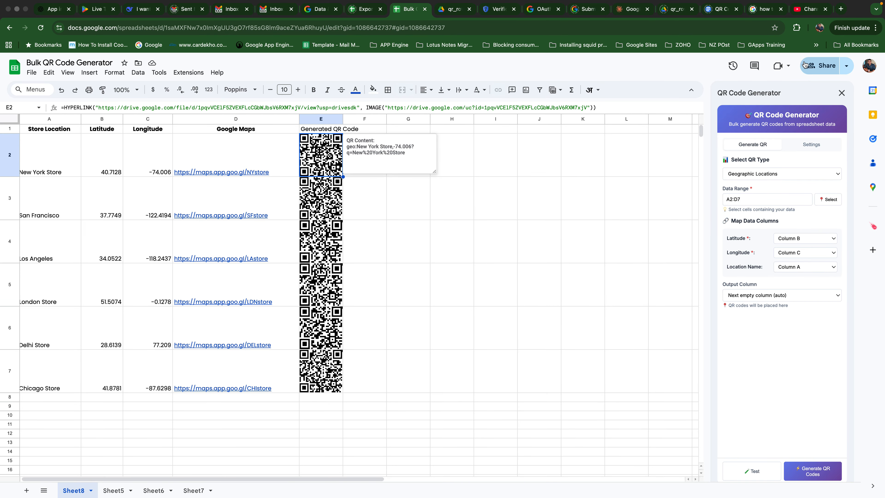
left_click(458, 12)
Go to drive.google.com in place of the opened QR code image
left_click(406, 32)
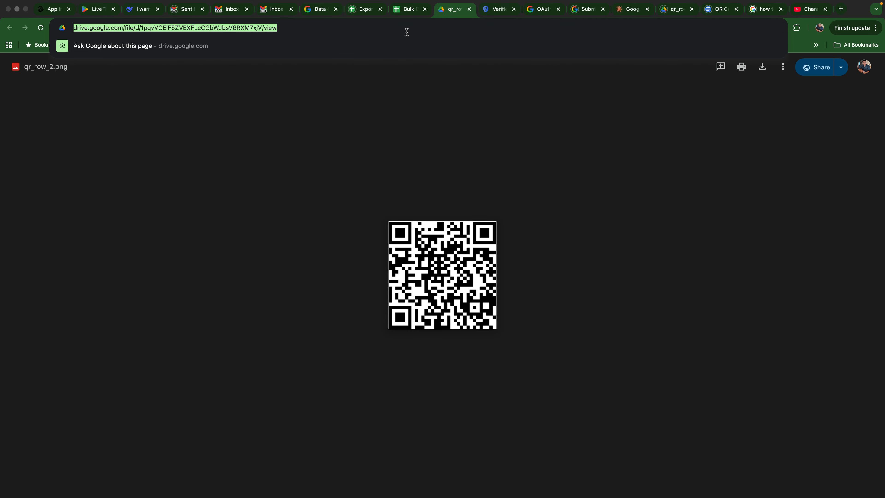
type("fr")
key("BackSpace")
key("BackSpace")
type("drive.google.com")
key("Return")
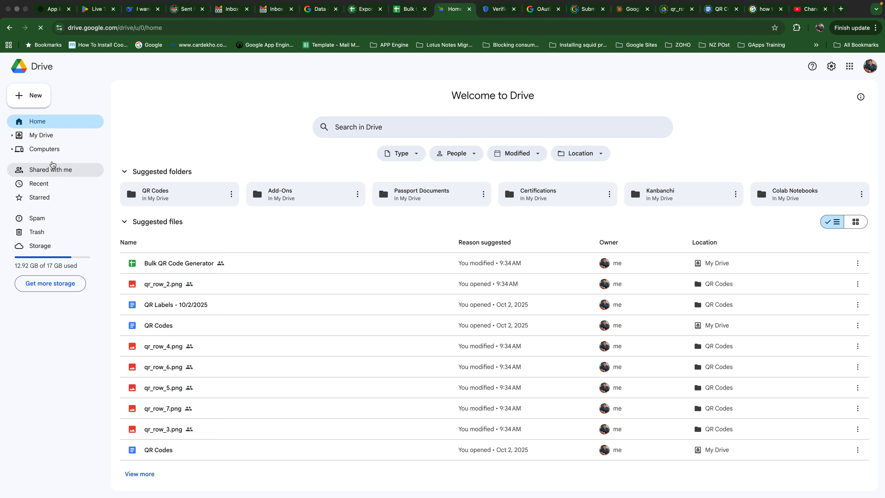
Open the QR Codes folder in My Drive
left_click(42, 137)
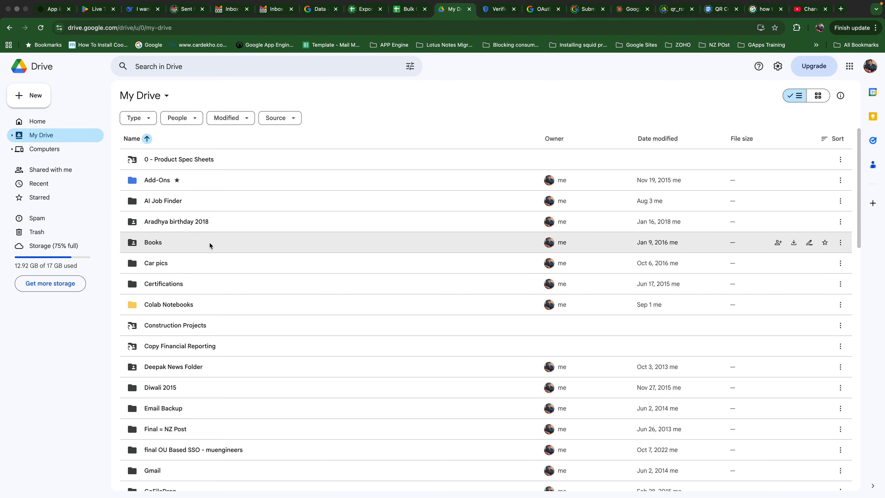
scroll(210, 243, "down", 15)
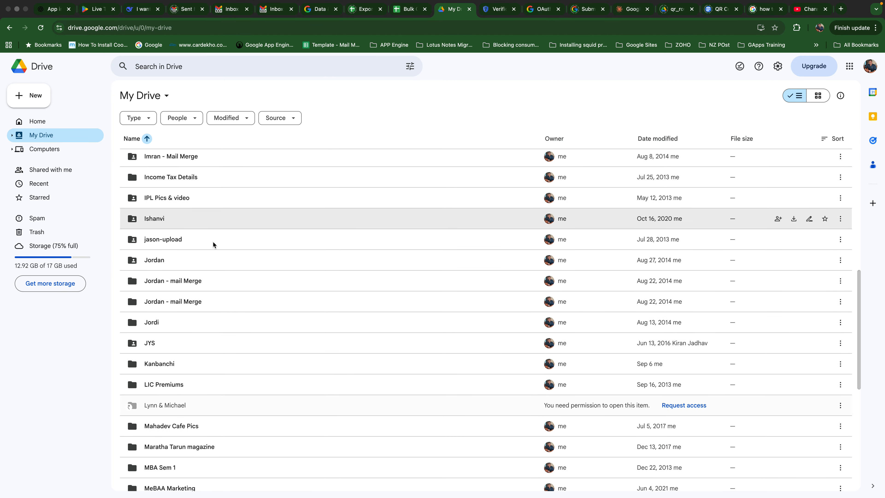
scroll(213, 242, "down", 10)
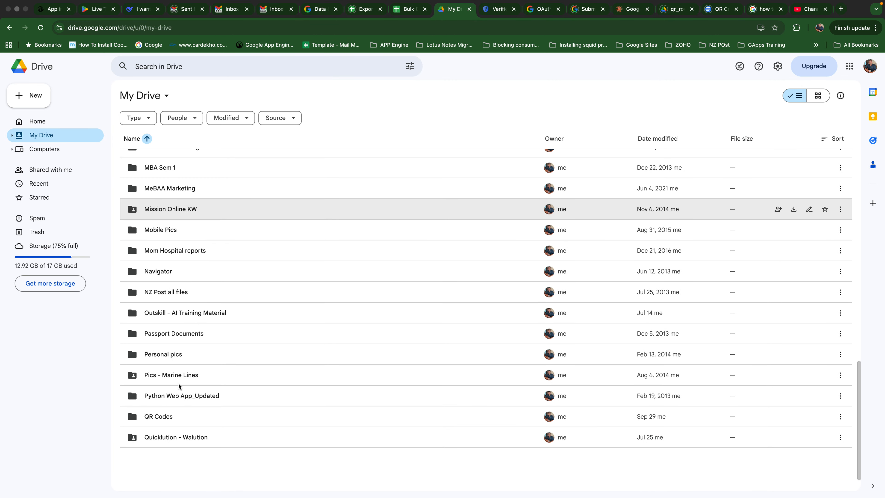
left_click(169, 423)
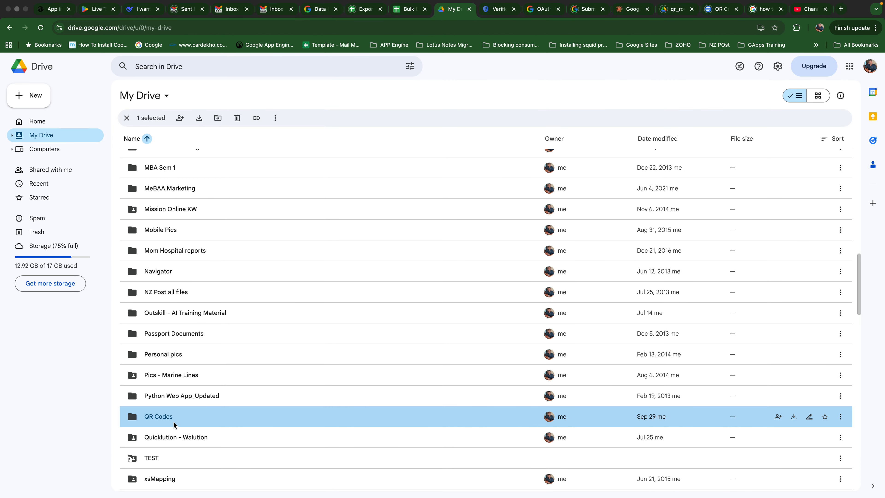
double_click(167, 419)
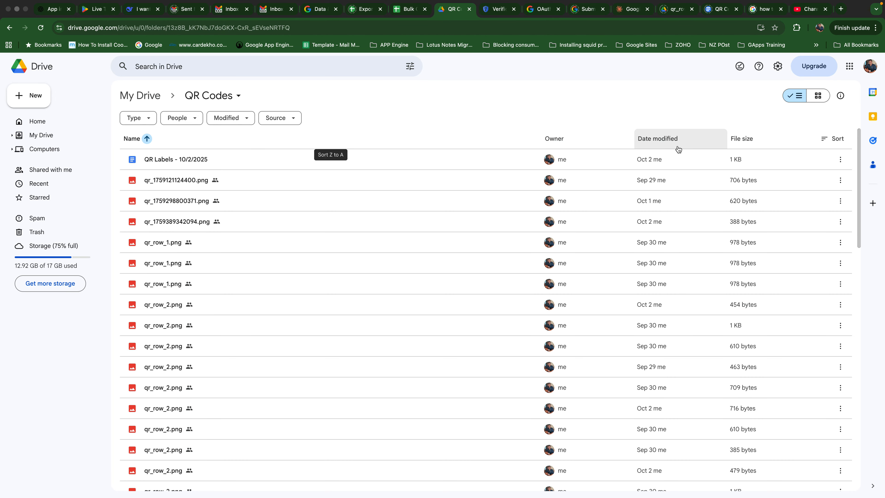
Sort the folder by date modified, newest first, and select the new files from qr_row_7.png through qr_row_2.png
left_click(660, 139)
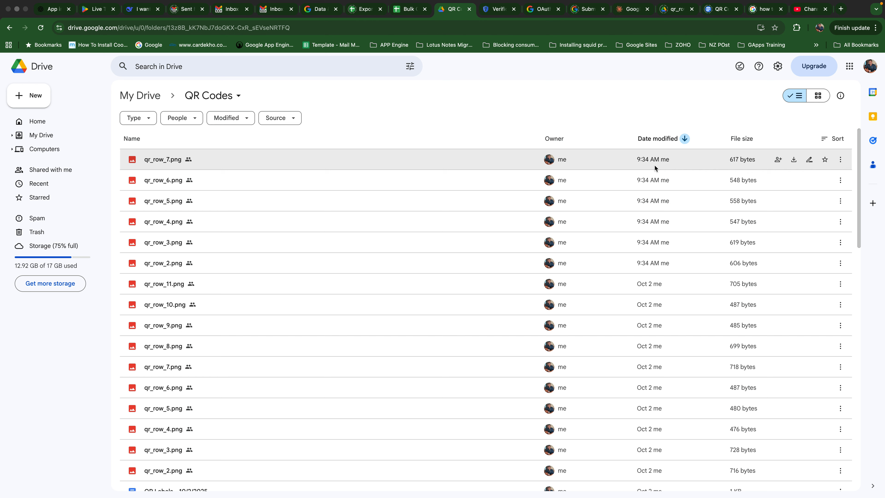
left_click(655, 166)
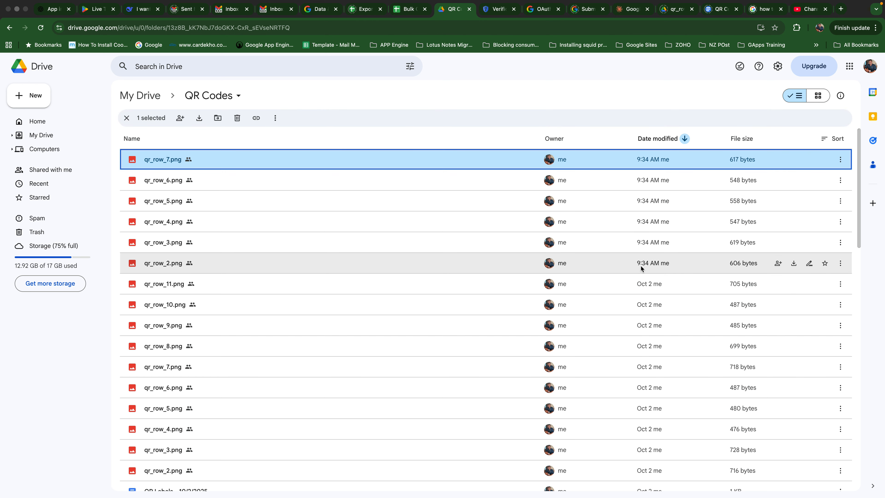
left_click(642, 268, "shift")
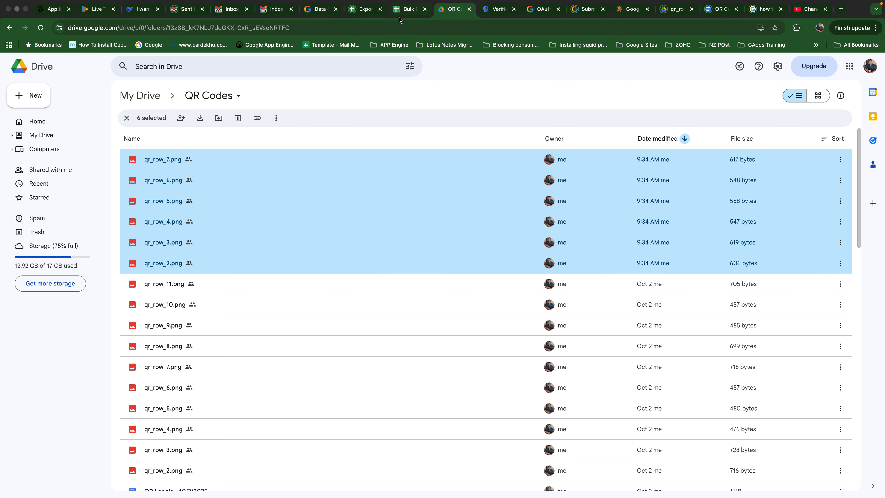
Return to the Bulk QR Code Generator spreadsheet and check the Google Drive folder in the add-on's storage settings
left_click(406, 9)
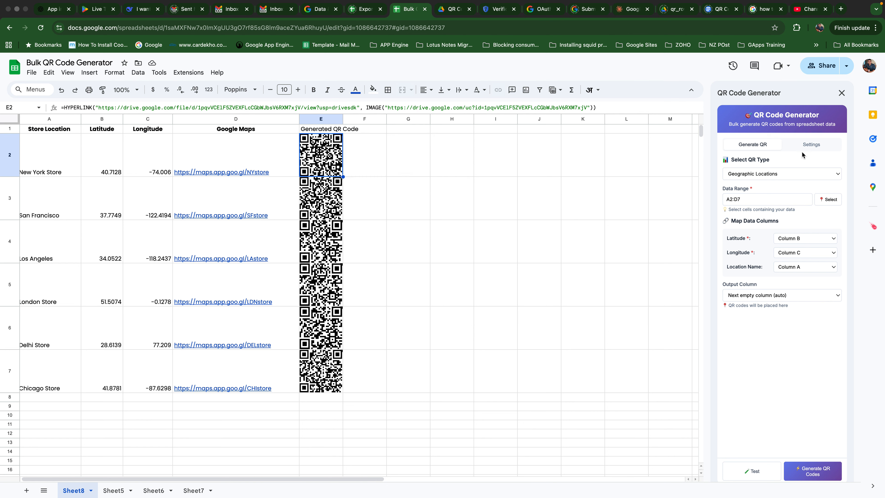
left_click(809, 146)
left_click(757, 245)
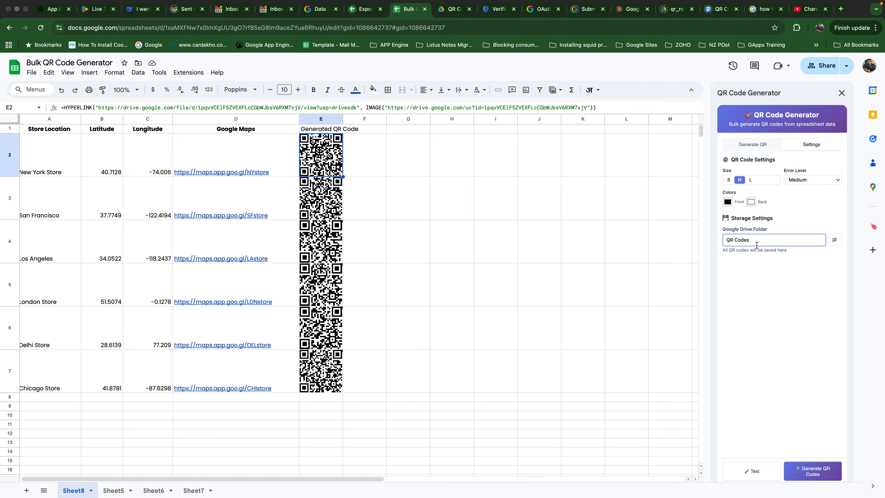
mouse_move(698, 9)
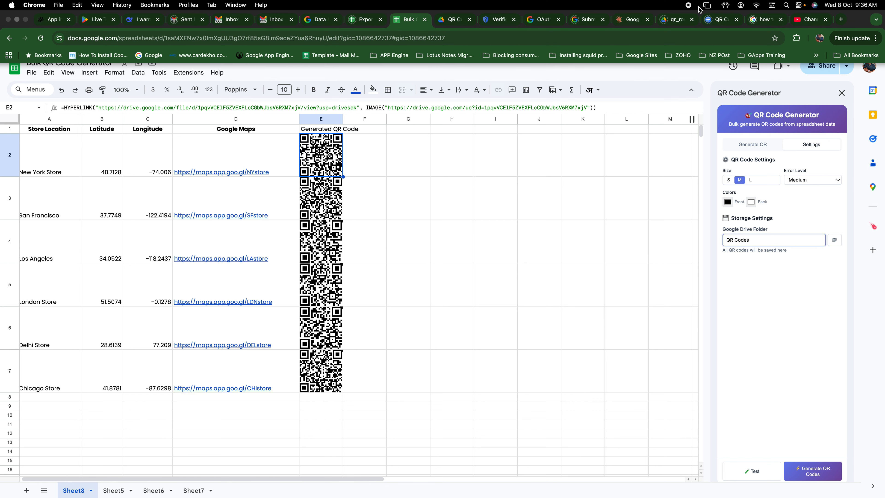